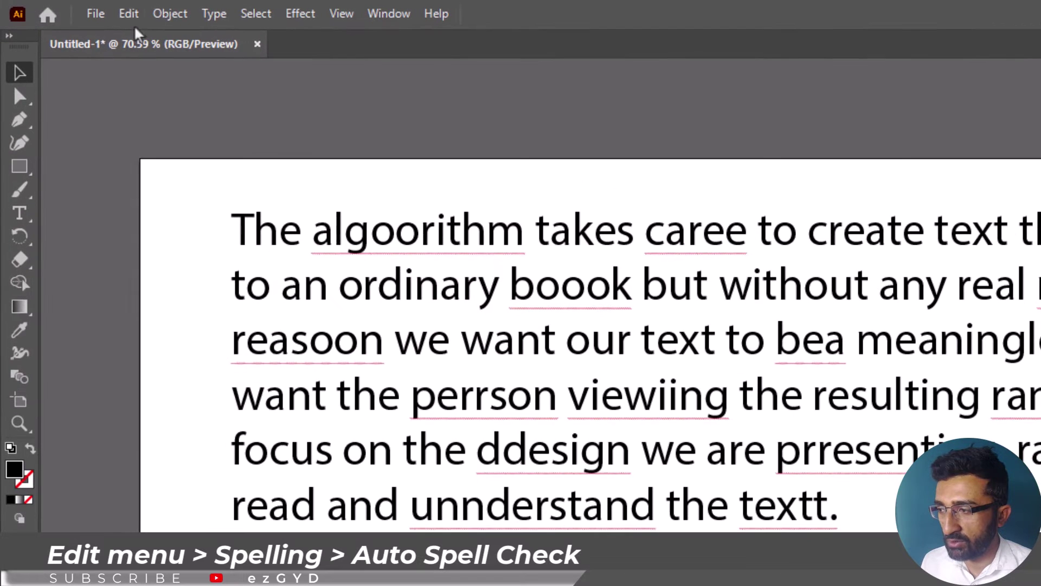
# Step: Enable Edit > Spelling > Auto Spell Check, then select and deselect the paragraph to show misspelling underlines
pyautogui.click(73, 9)
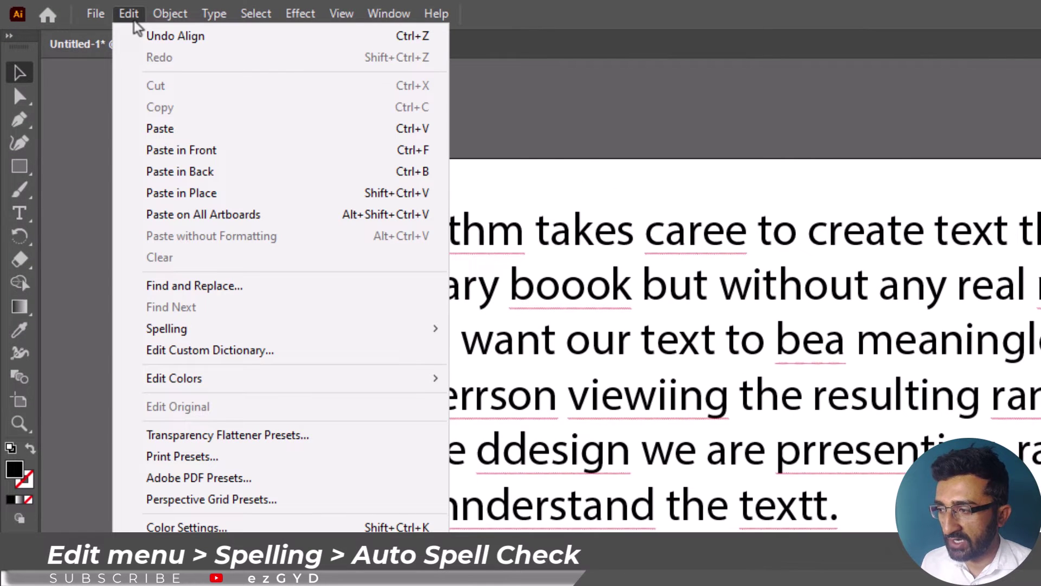
pyautogui.moveTo(277, 329)
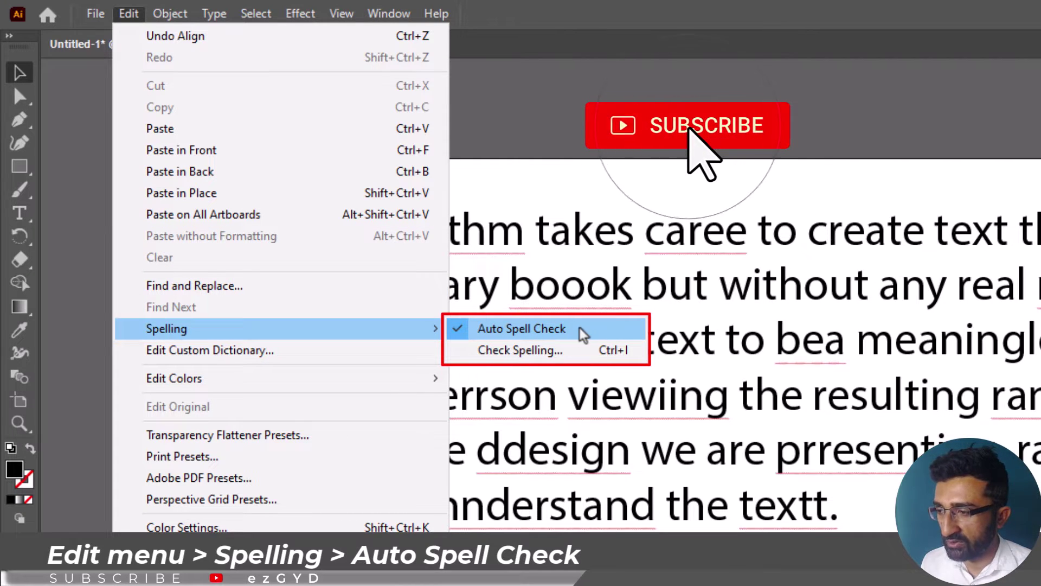
pyautogui.click(583, 329)
pyautogui.click(576, 505)
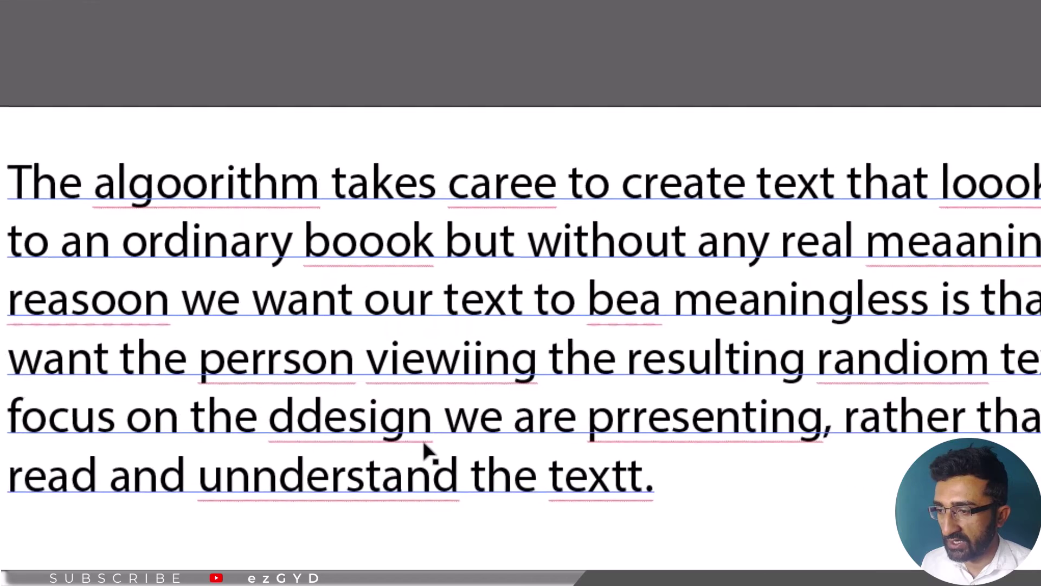
pyautogui.click(200, 488)
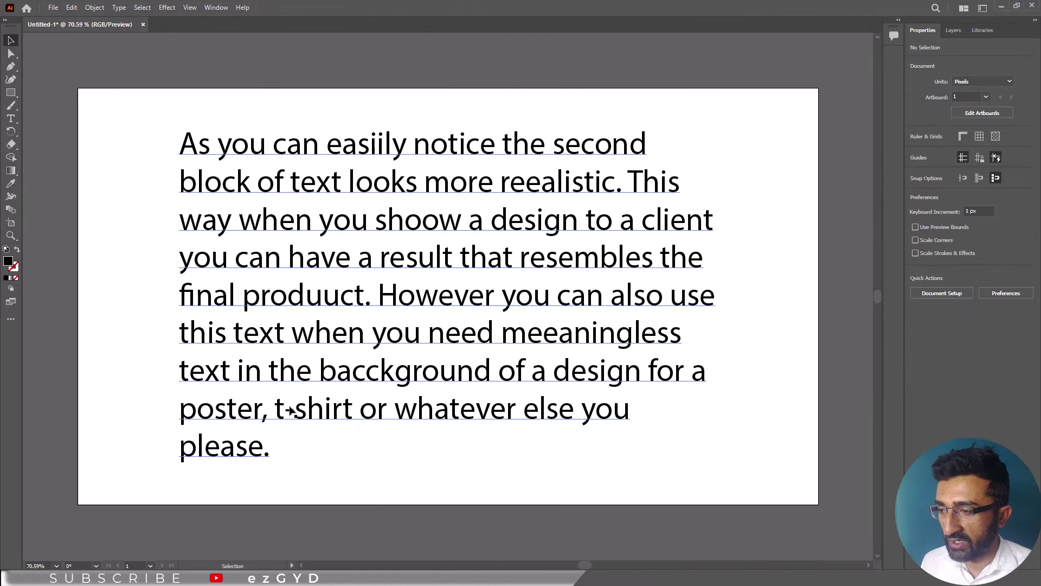
# Step: Enter the second paragraph's text and select the misspelled word 'easiily'
pyautogui.click(367, 326)
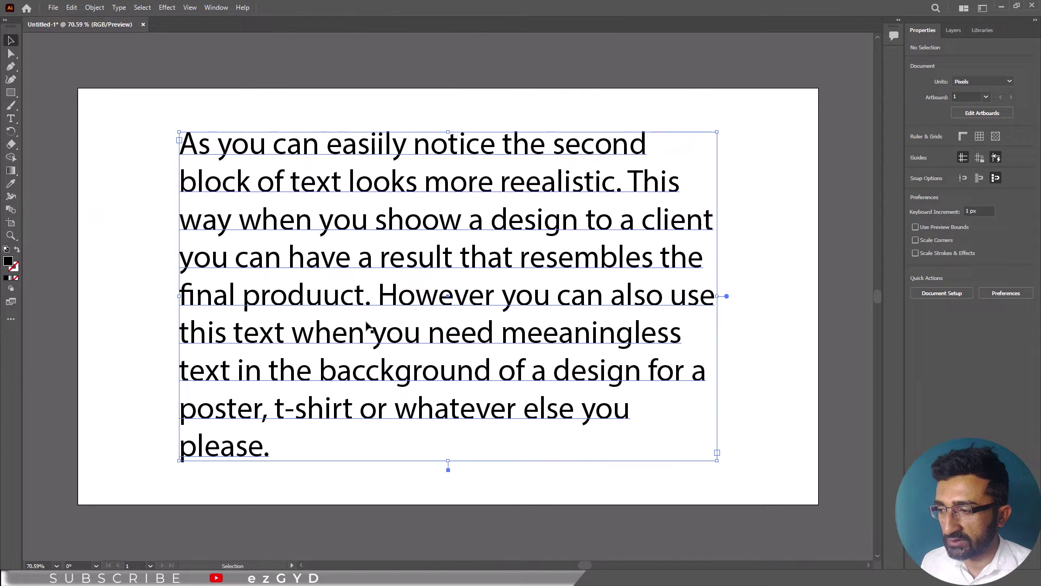
pyautogui.doubleClick(356, 163)
pyautogui.moveTo(327, 143); pyautogui.dragTo(404, 142)
pyautogui.click(387, 142)
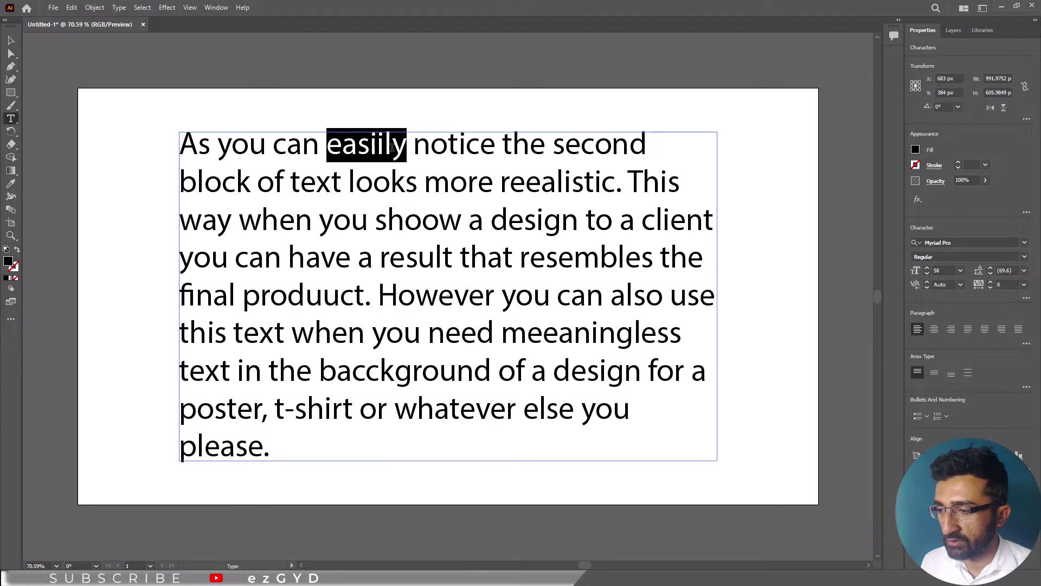
pyautogui.click(377, 145)
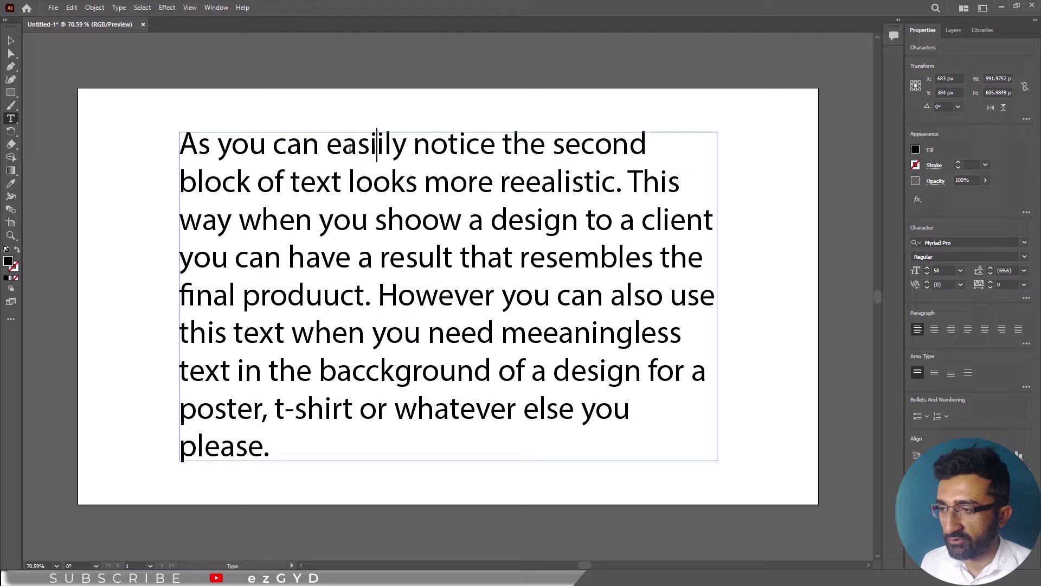
pyautogui.doubleClick(378, 146)
# Step: Open and close Check Spelling from the selected word's context menu, then show Edit > Spelling
pyautogui.rightClick(379, 146)
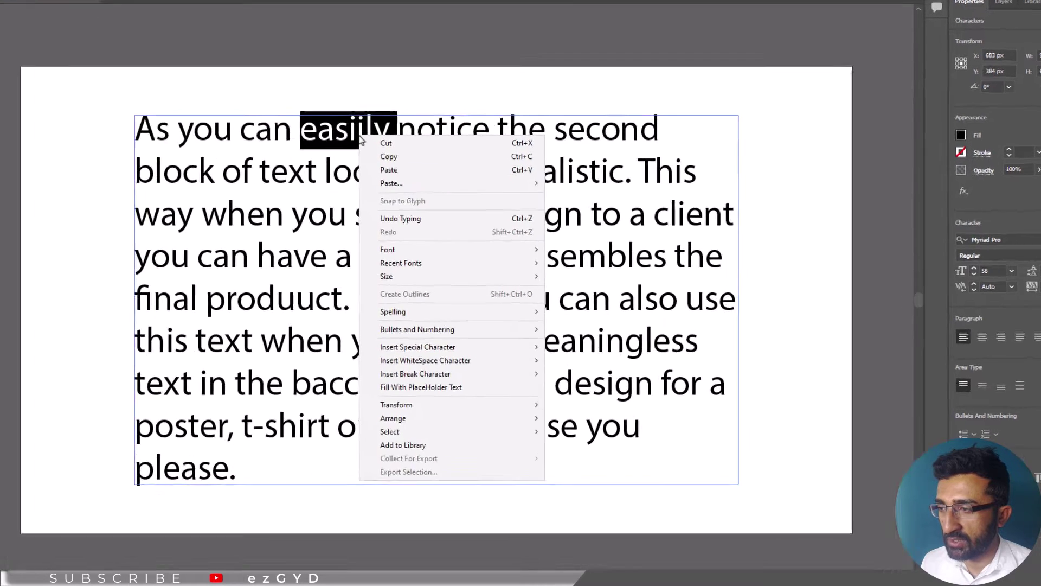
pyautogui.moveTo(391, 341)
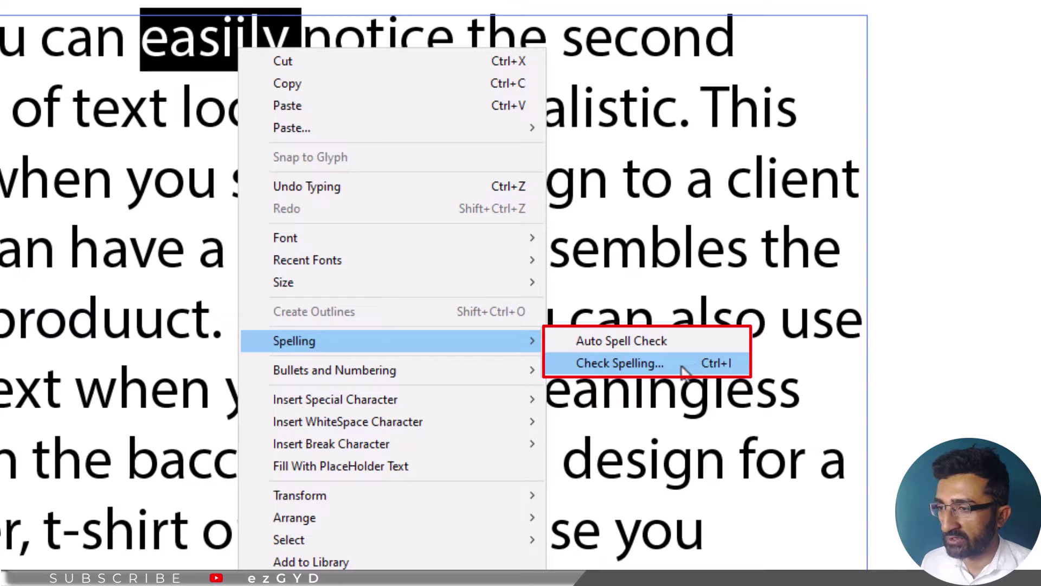
pyautogui.click(655, 368)
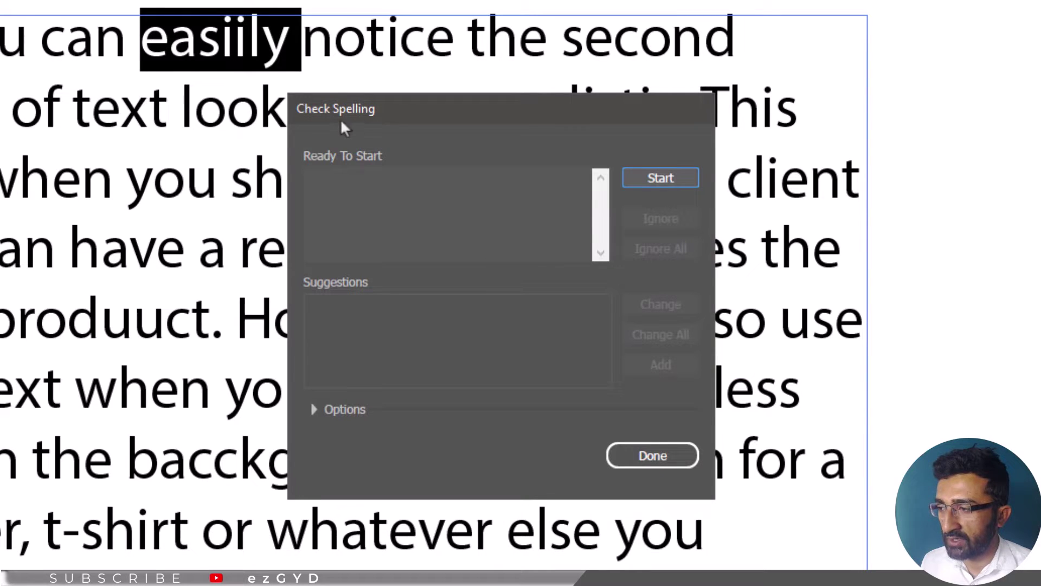
pyautogui.click(632, 456)
pyautogui.click(136, 17)
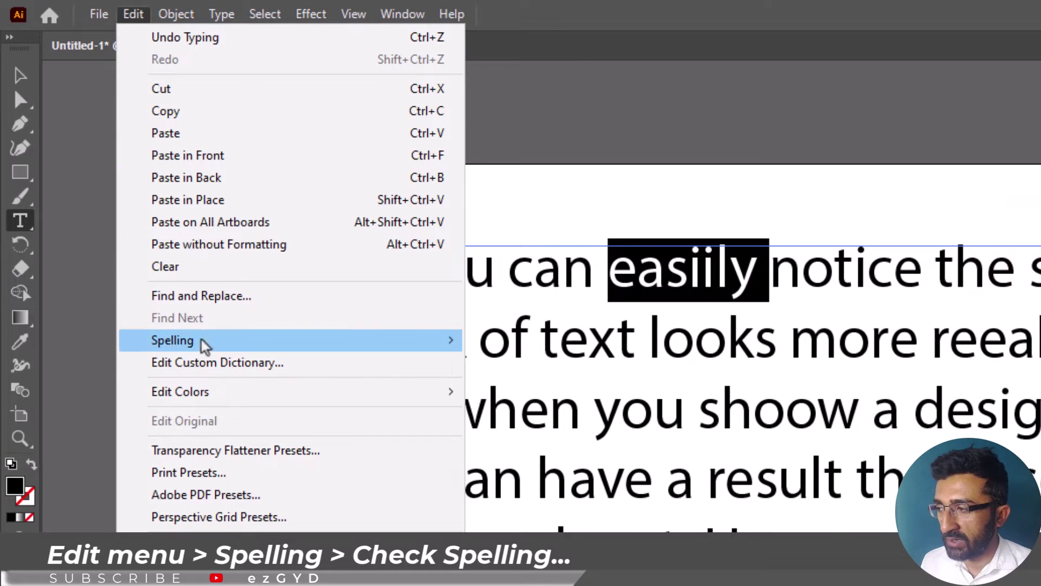
pyautogui.moveTo(285, 340)
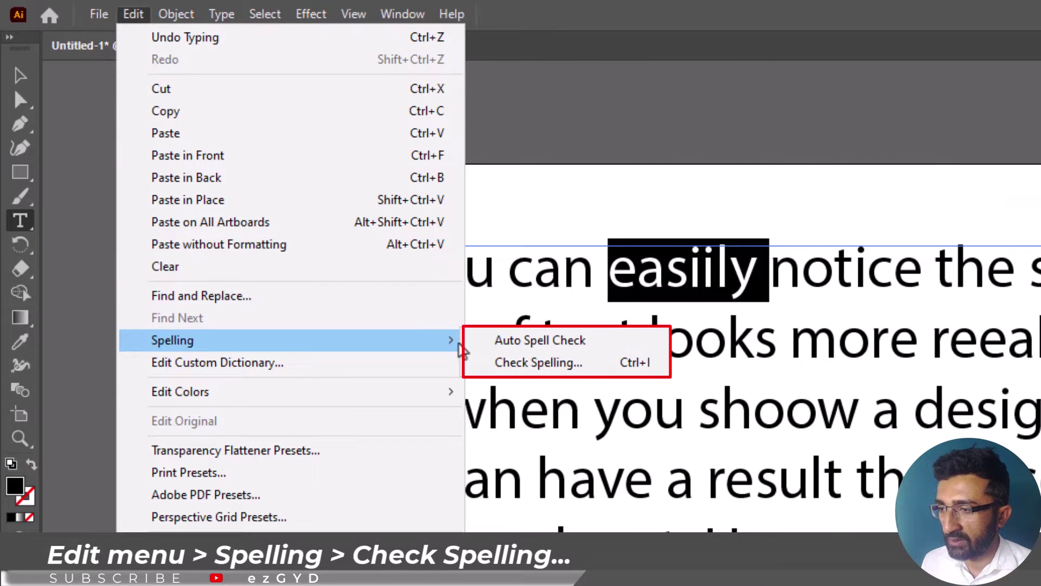
# Step: Run Check Spelling and change 'easiily' to the suggestion 'easily'
pyautogui.click(525, 364)
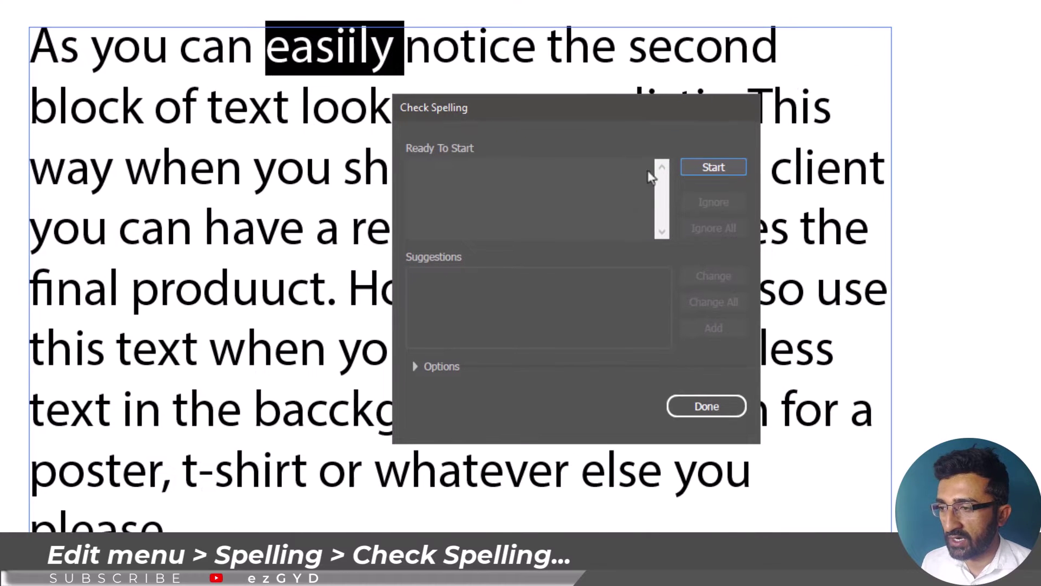
pyautogui.click(719, 168)
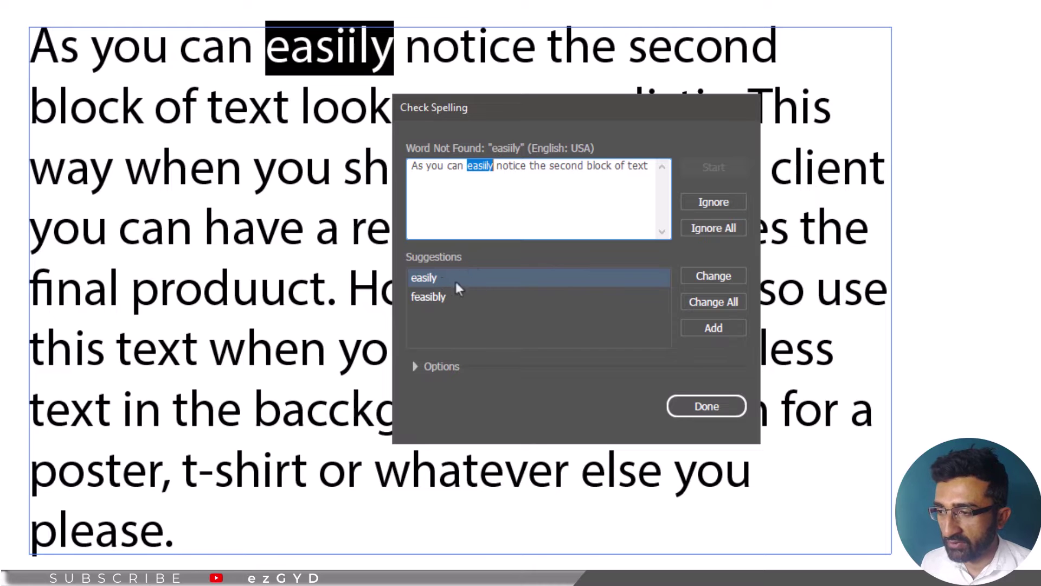
pyautogui.click(439, 297)
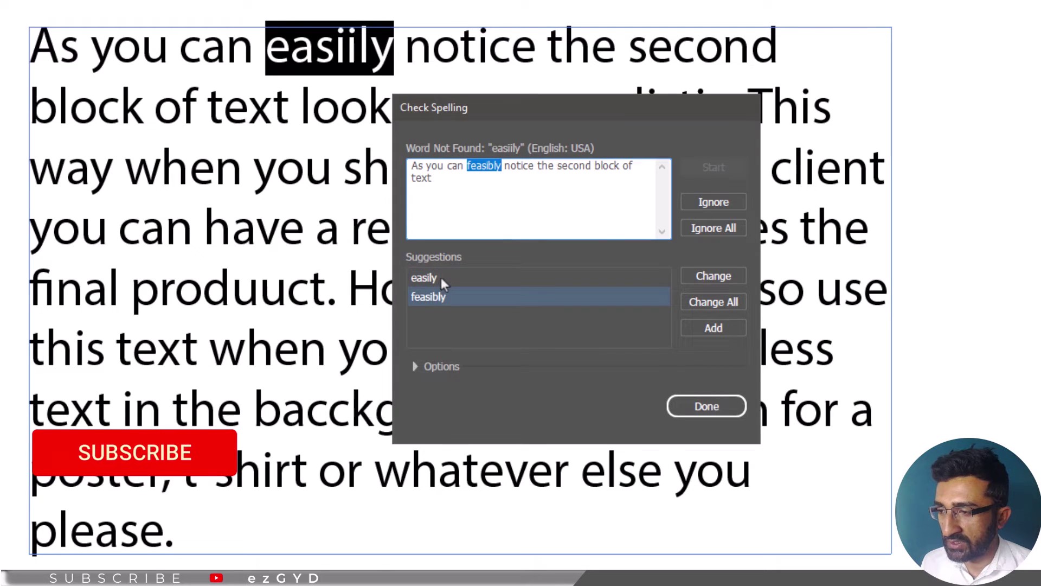
pyautogui.click(442, 277)
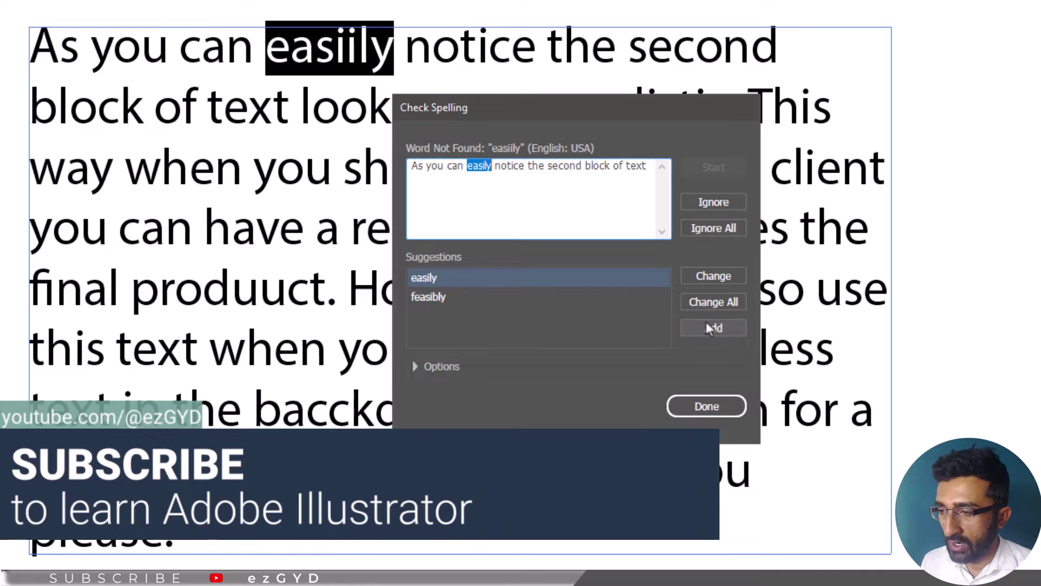
pyautogui.click(711, 275)
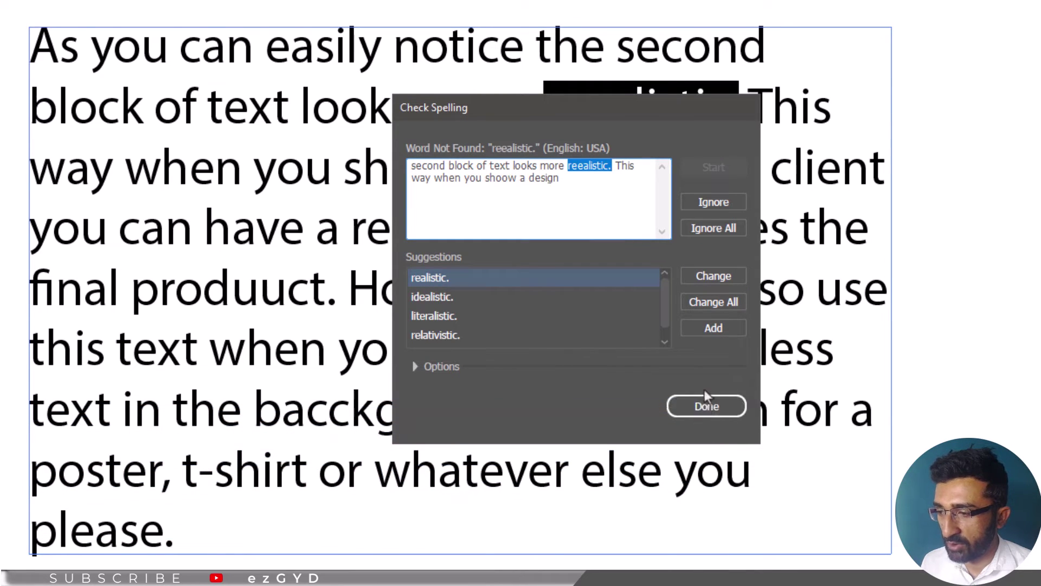
pyautogui.click(704, 406)
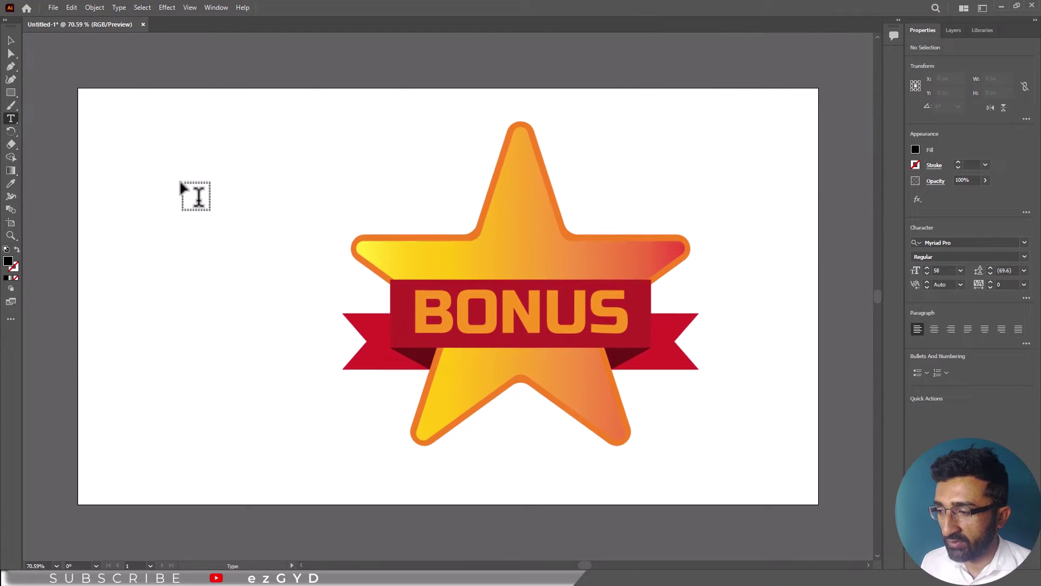
# Step: Paste 'Tämä on tyhmää tekstiä.' as a new text line on the artboard and deselect it
pyautogui.click(168, 177)
pyautogui.hotkey('ctrl', 'v')
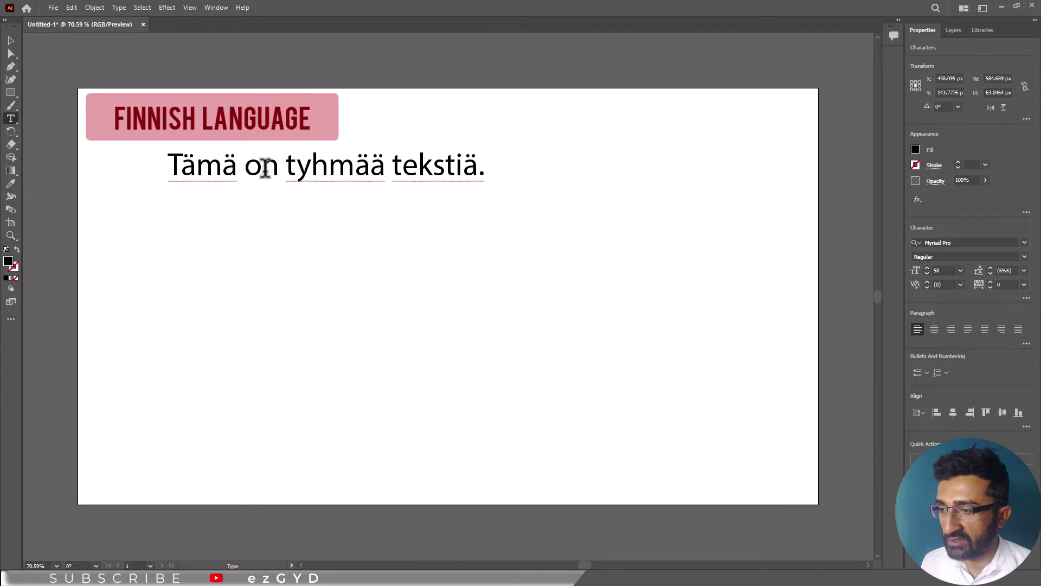
pyautogui.click(10, 40)
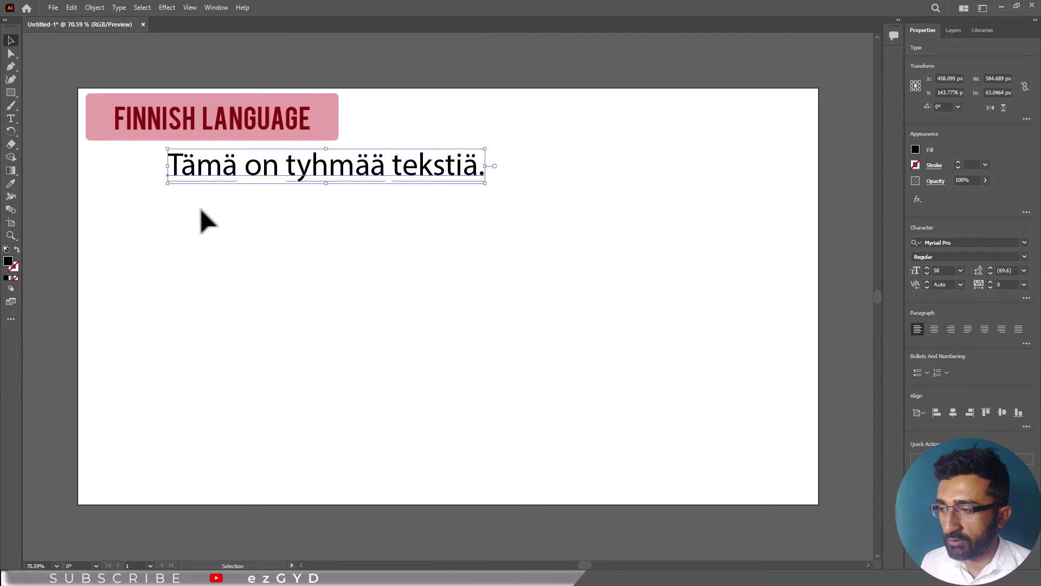
pyautogui.click(187, 200)
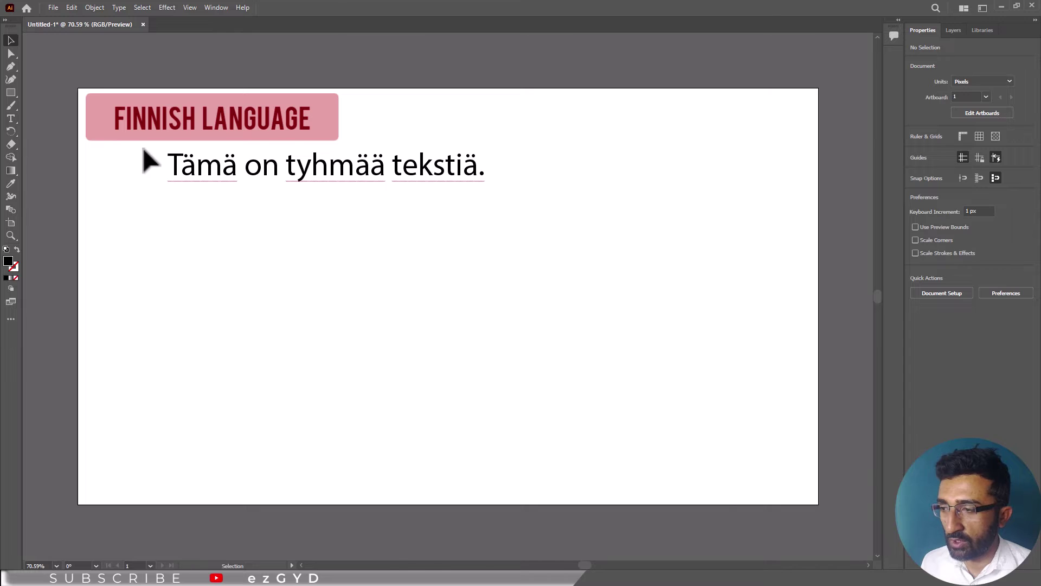
# Step: Set the Hyphenation preferences' Default Language to Finnish
pyautogui.click(71, 8)
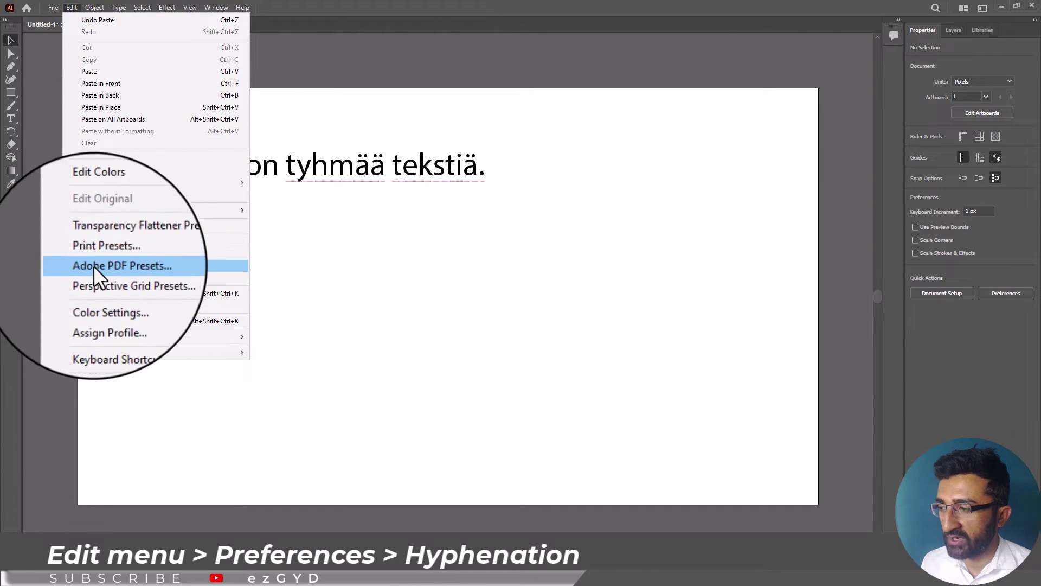
pyautogui.moveTo(138, 353)
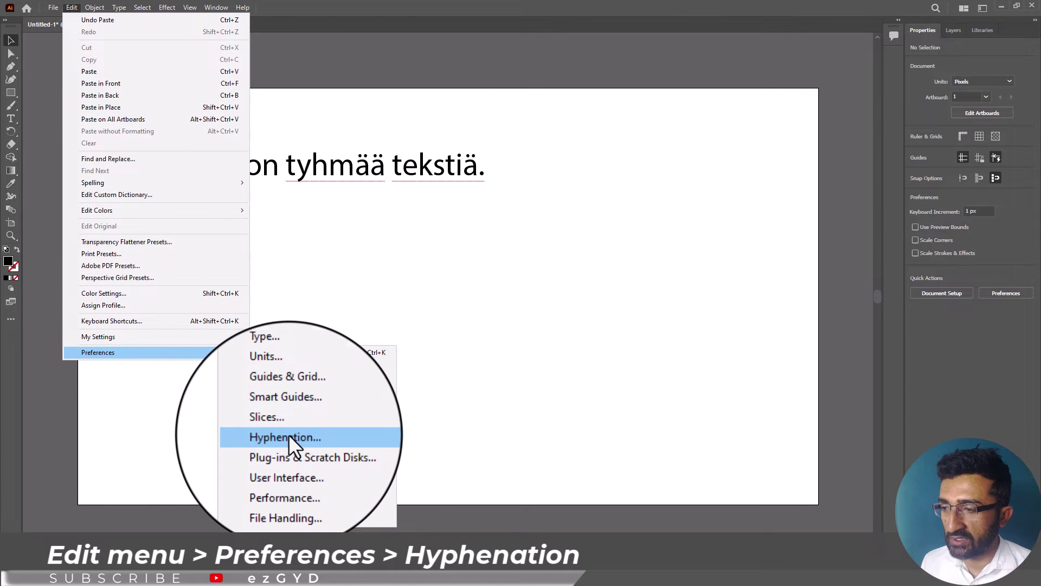
pyautogui.click(288, 434)
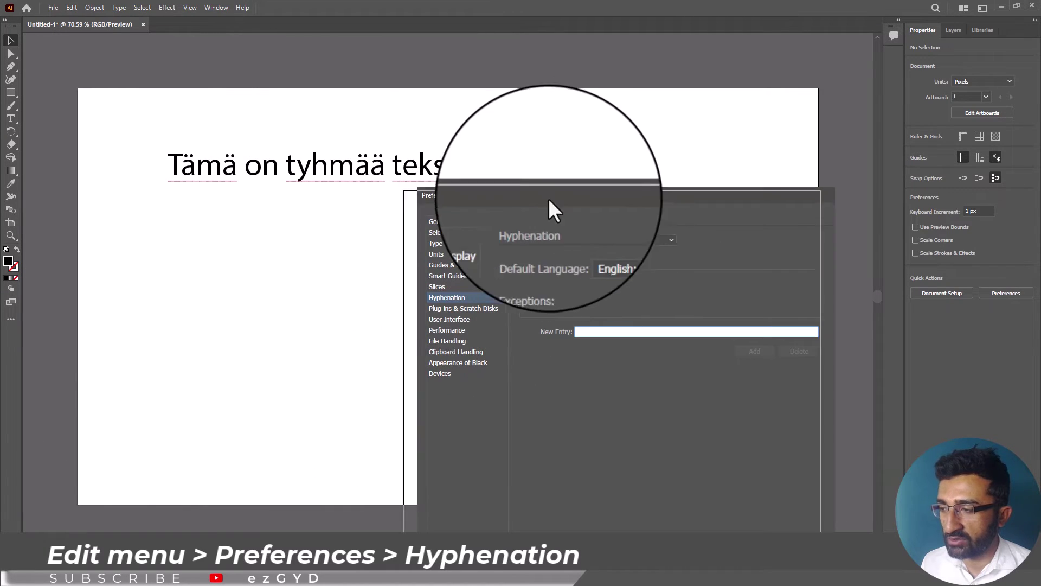
pyautogui.click(545, 246)
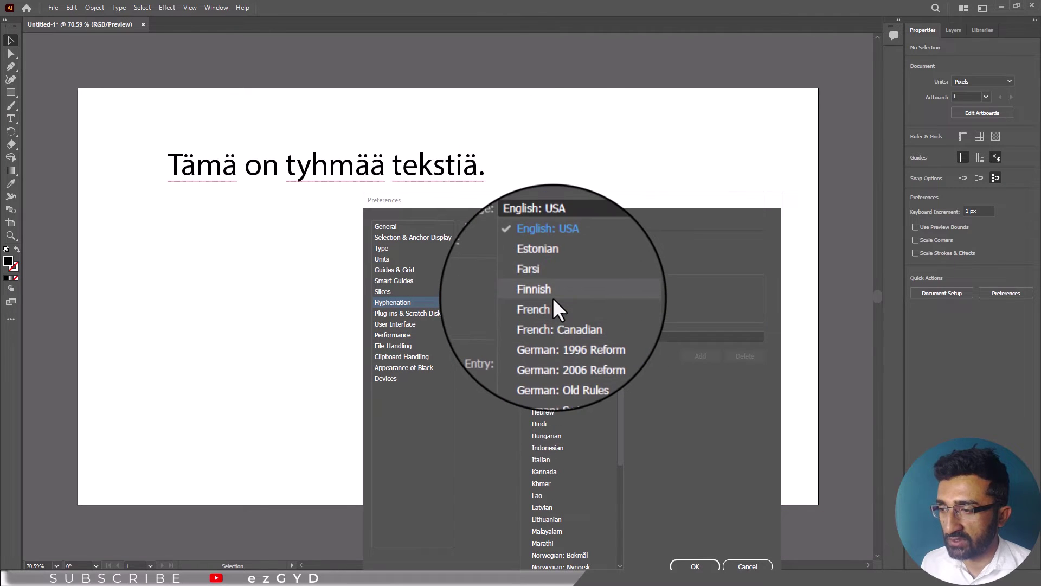
pyautogui.click(542, 294)
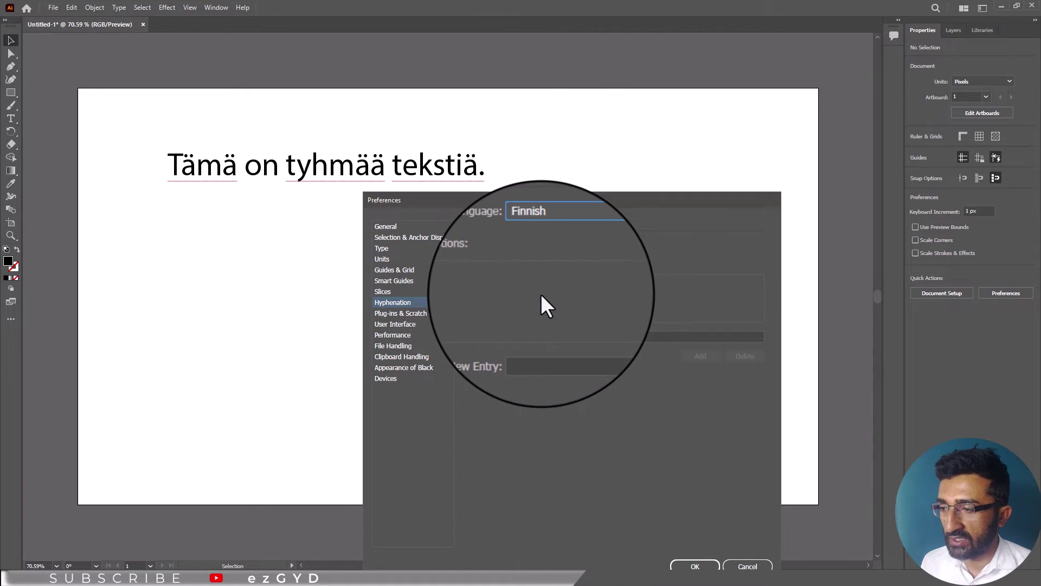
pyautogui.click(696, 566)
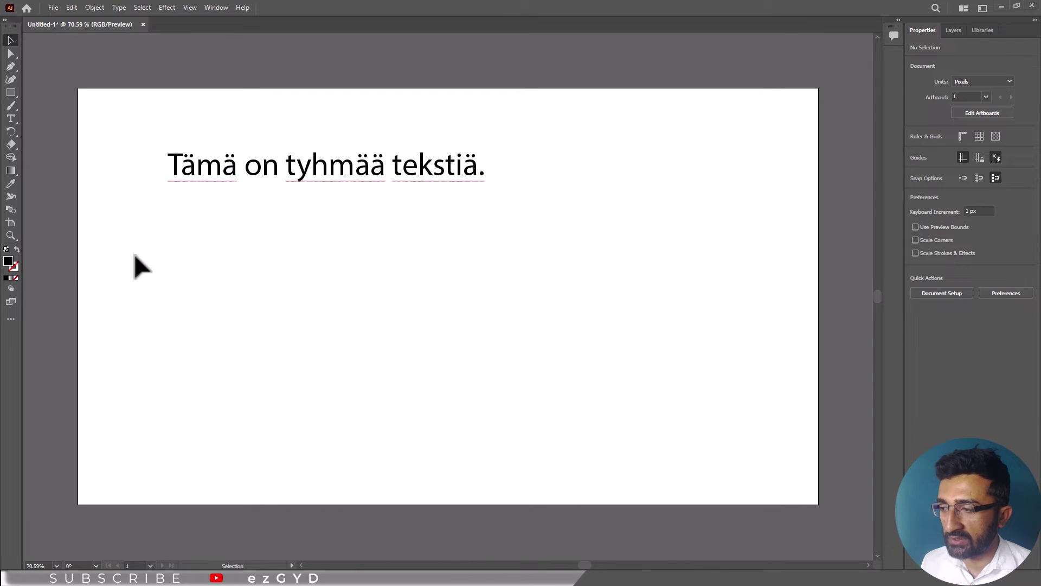
# Step: Add two more copies of the Finnish sentence lower on the artboard
pyautogui.press('t')
pyautogui.click(204, 267)
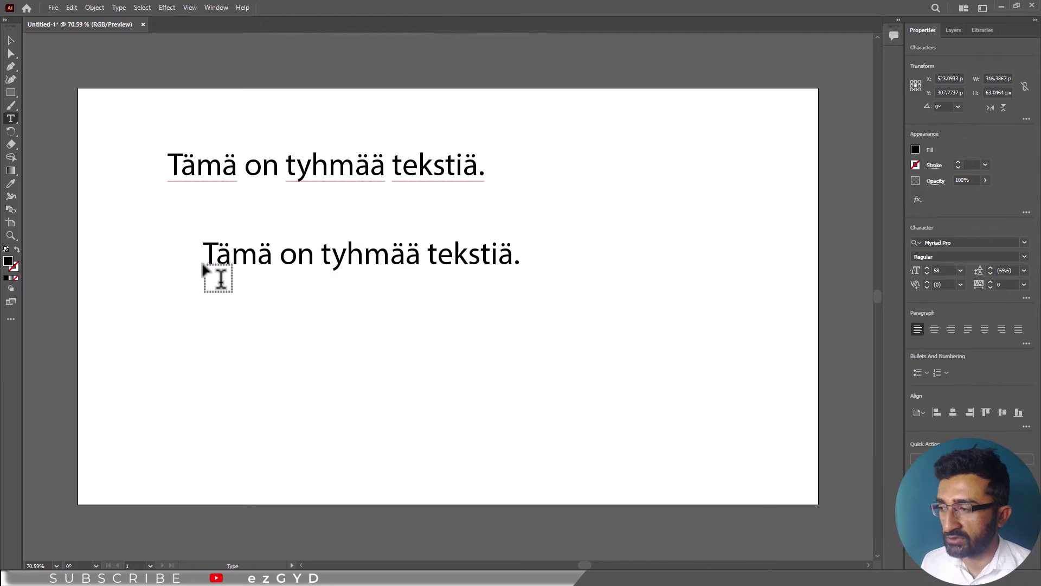
pyautogui.click(11, 40)
pyautogui.click(231, 395)
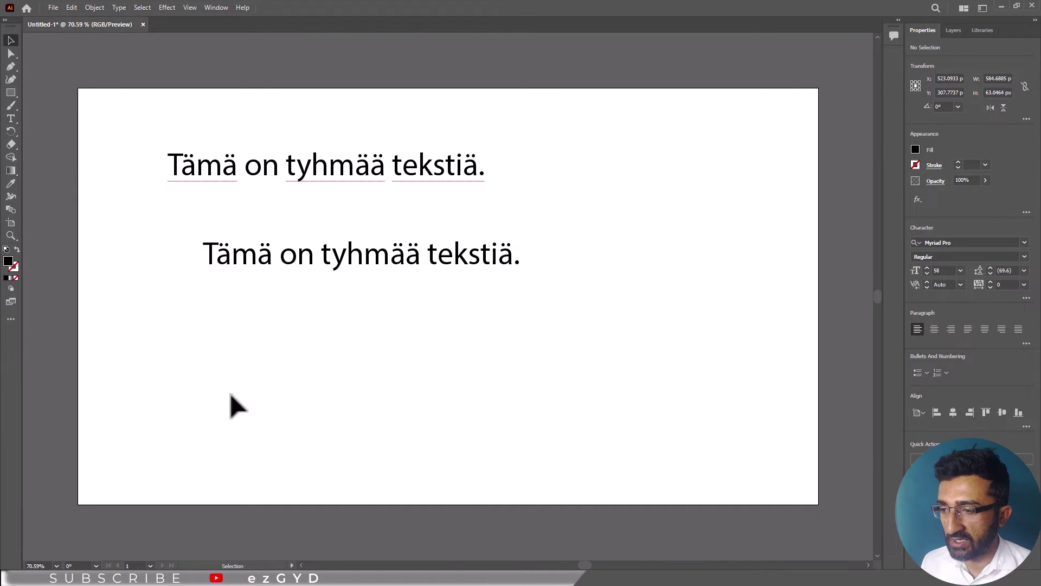
pyautogui.press('t')
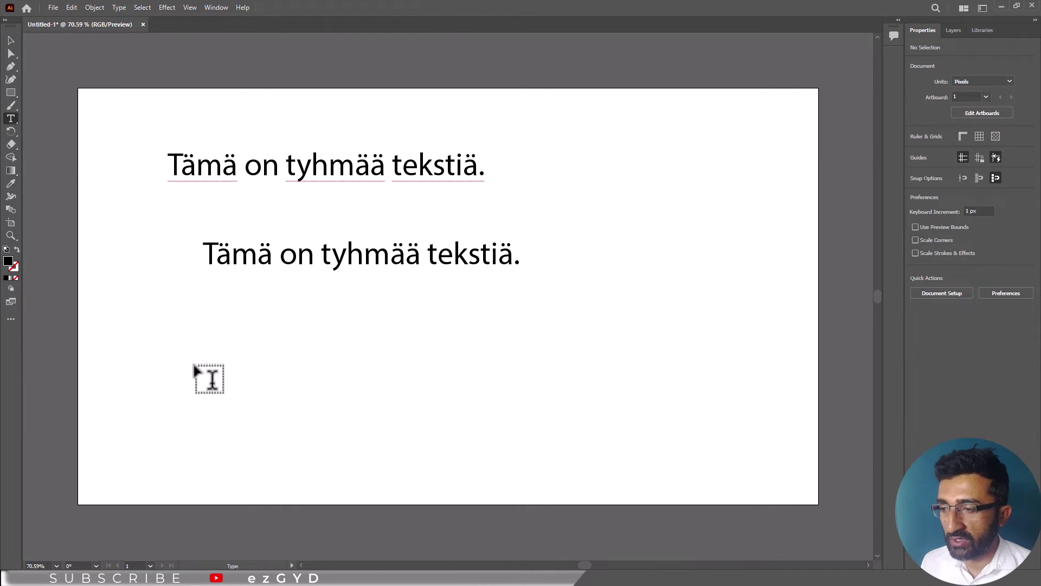
pyautogui.click(196, 368)
pyautogui.hotkey('ctrl', 'v')
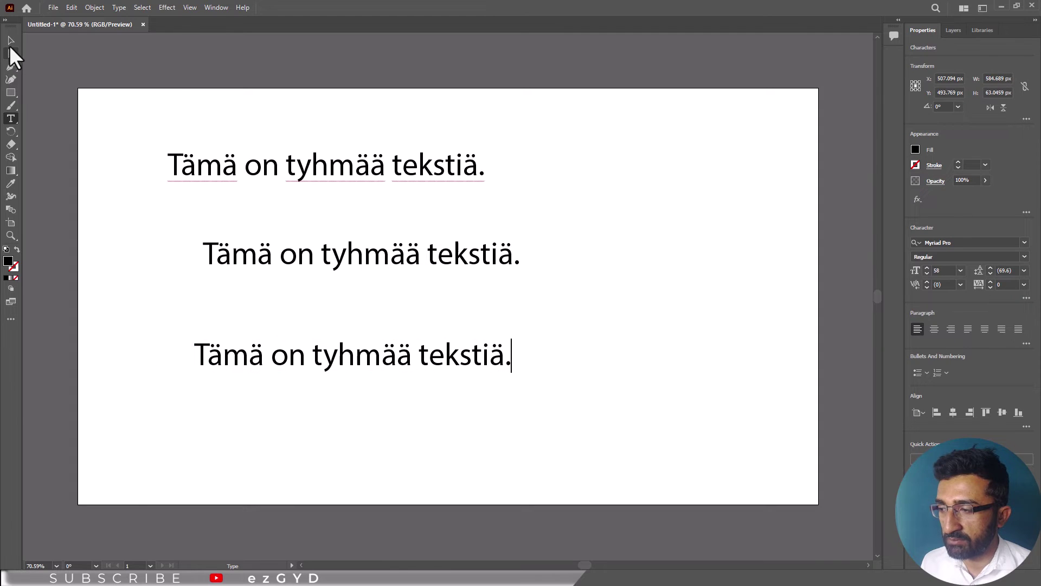
pyautogui.click(10, 42)
# Step: Reset the default hyphenation language to English: USA
pyautogui.click(71, 9)
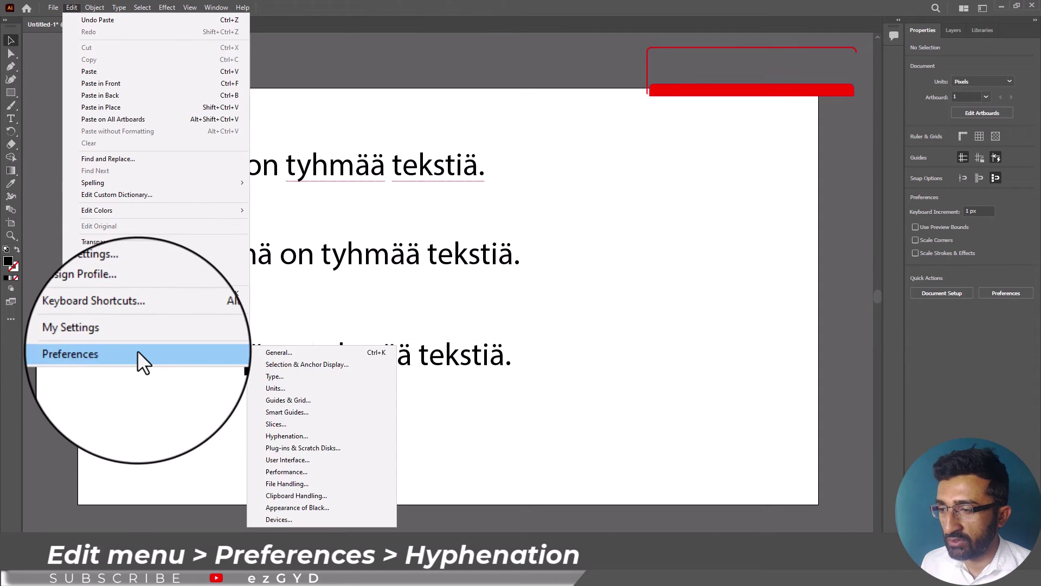
pyautogui.click(293, 435)
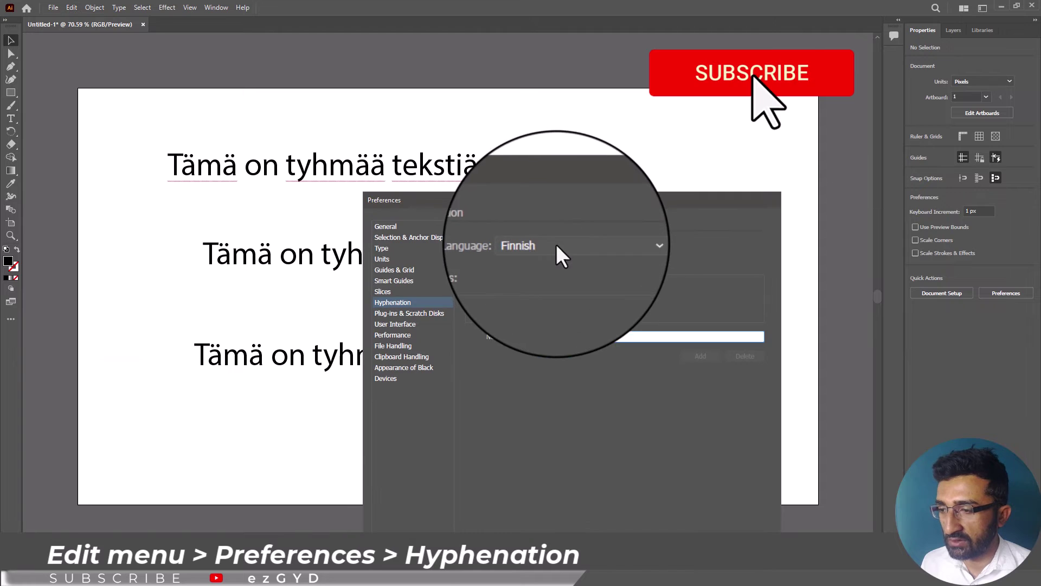
pyautogui.click(556, 247)
pyautogui.click(560, 265)
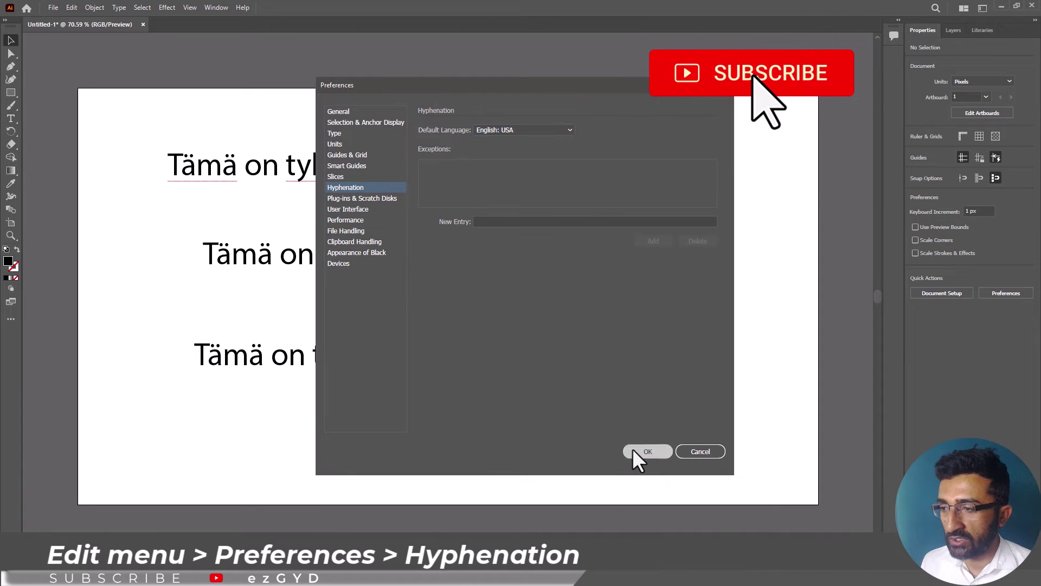
pyautogui.click(635, 452)
pyautogui.click(71, 8)
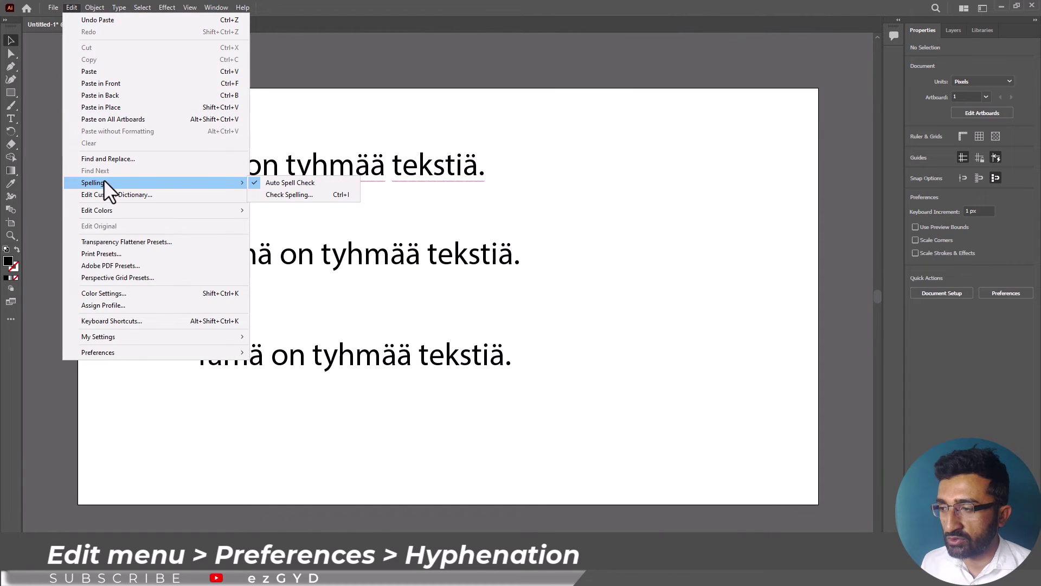